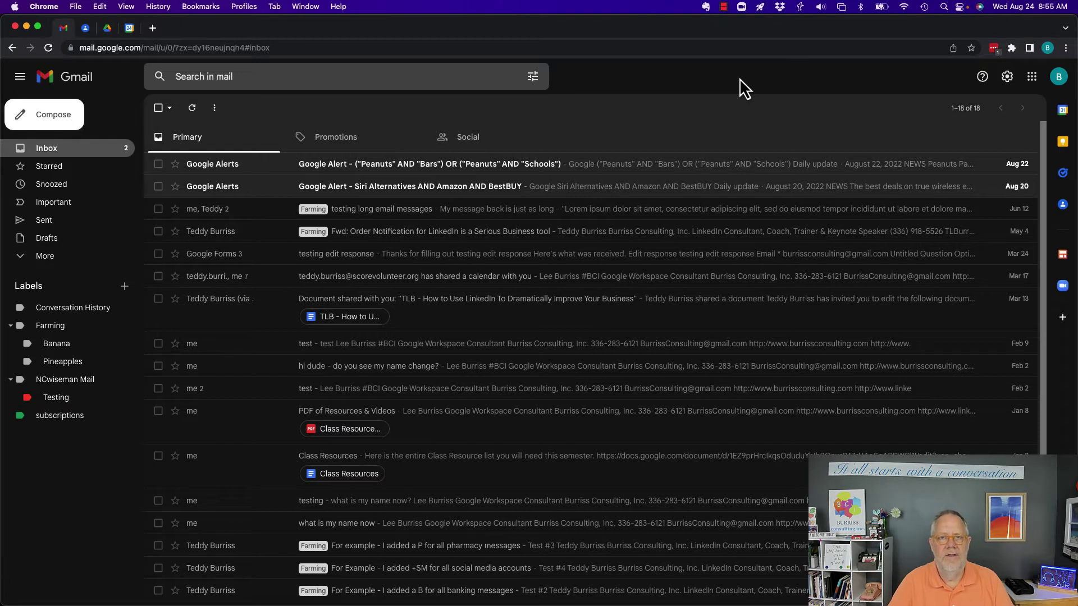
- From the avatar menu, open Security and scroll to Your devices with the Mac and iPhone sessions
click(1060, 83)
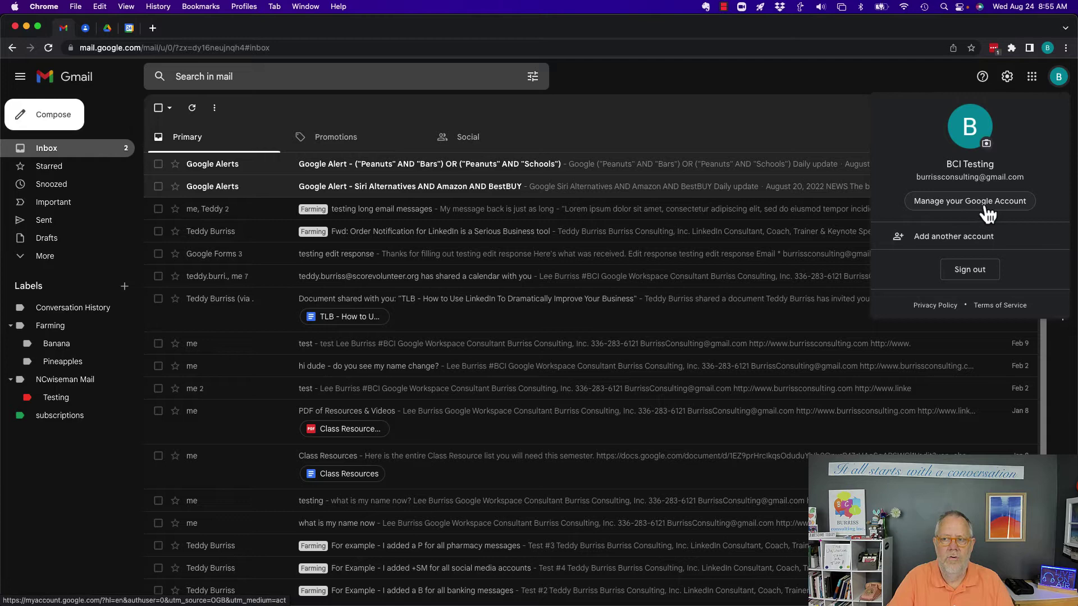
click(947, 206)
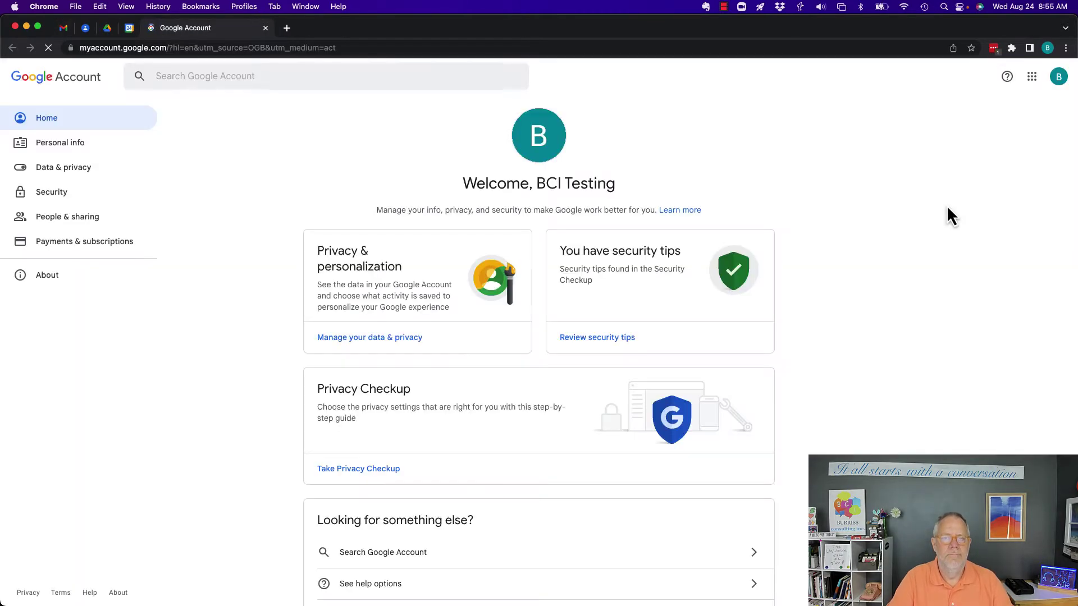
click(58, 191)
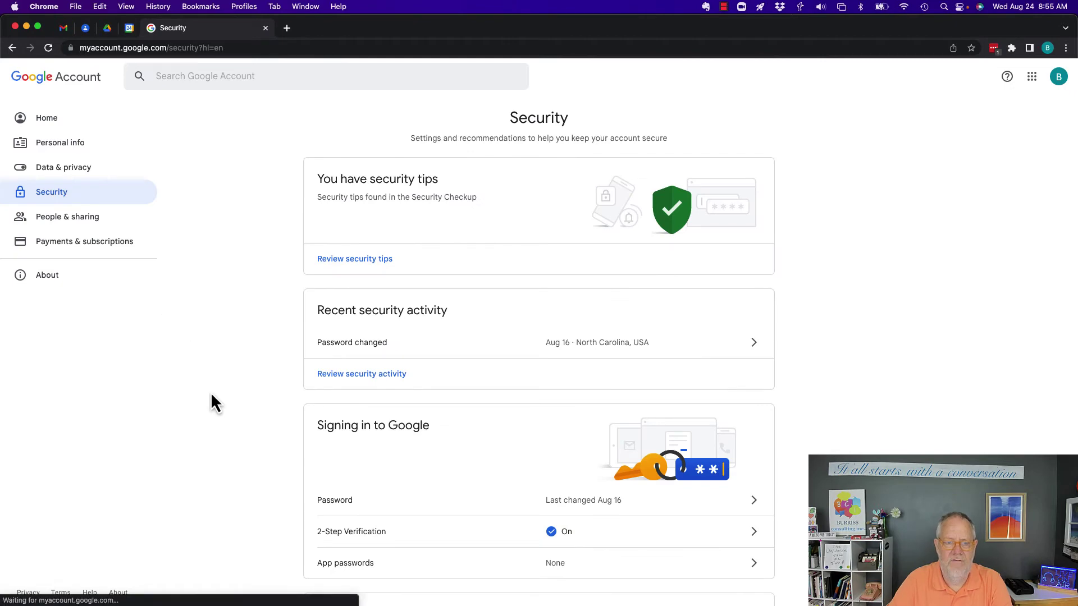
scroll(211, 394, down, 3)
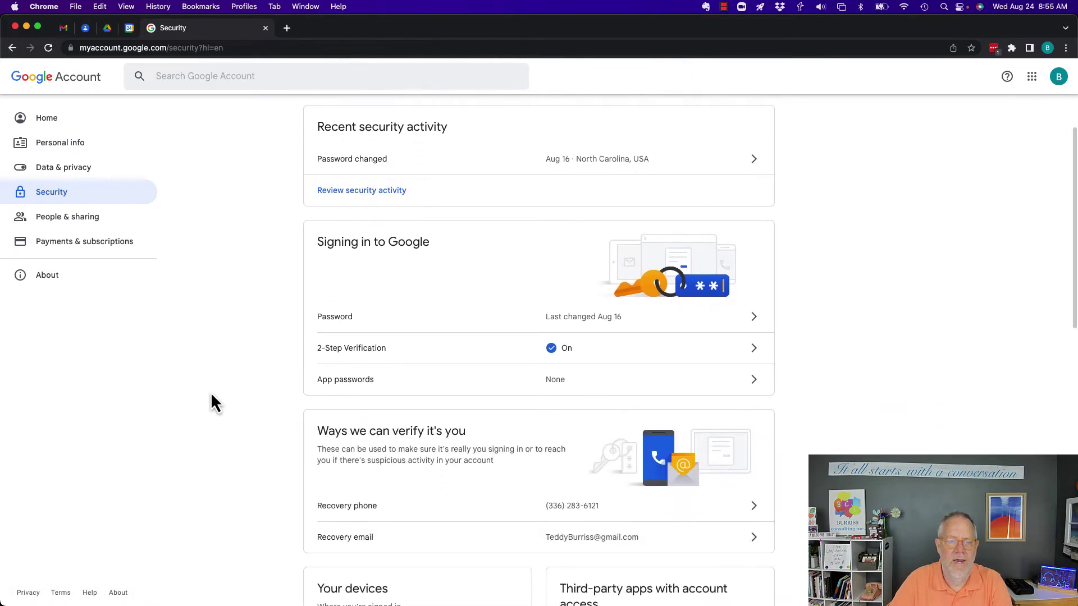
scroll(211, 392, down, 1)
scroll(211, 392, up, 3)
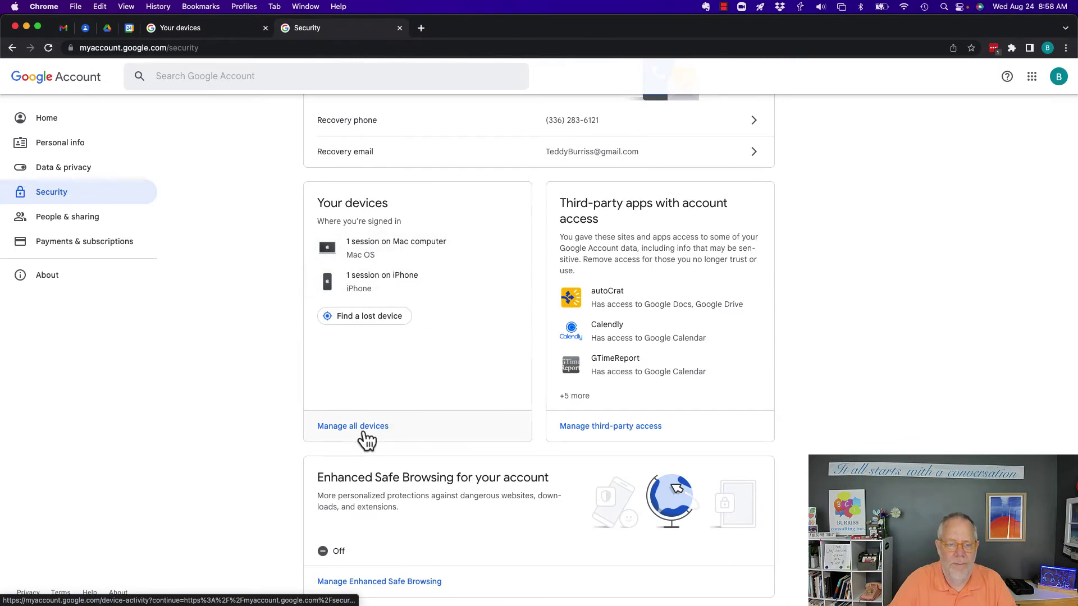
- Open Manage all devices and scroll to the two iPhone sessions below the four Mac sessions
click(364, 429)
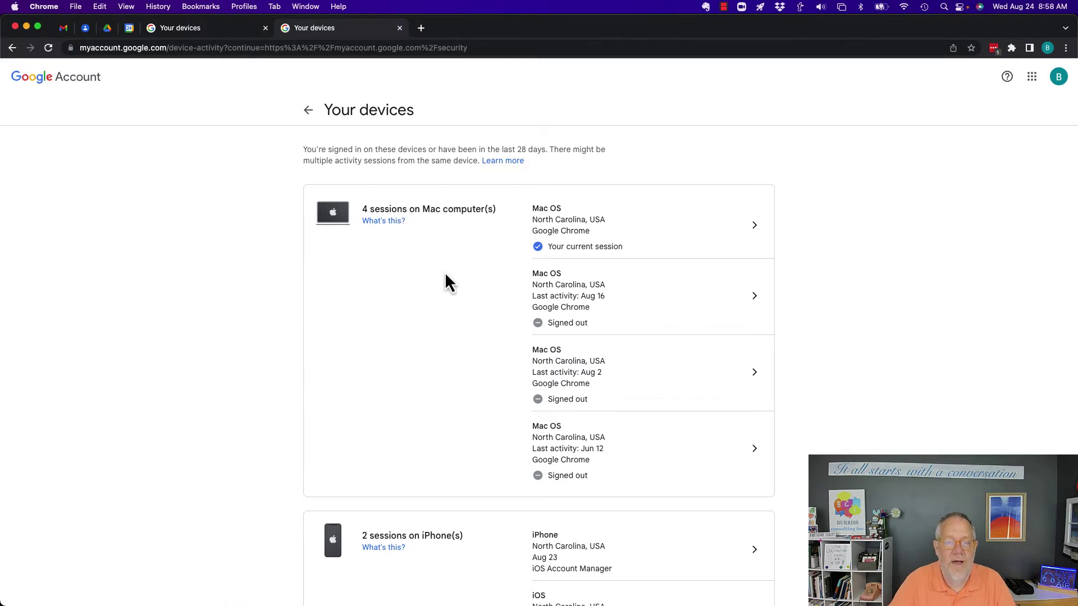
scroll(445, 275, down, 1)
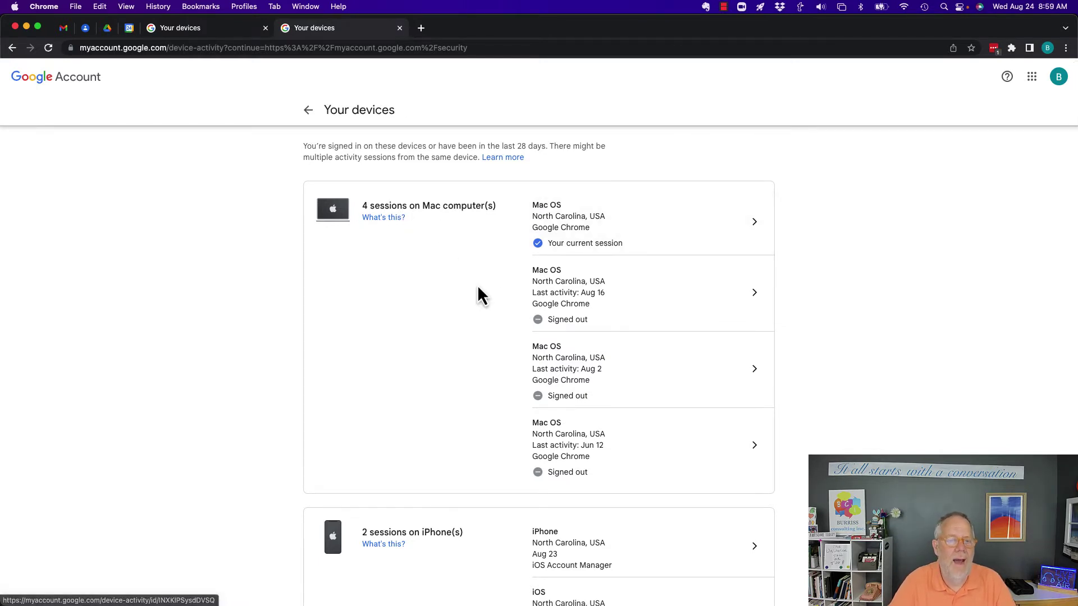
scroll(478, 289, down, 3)
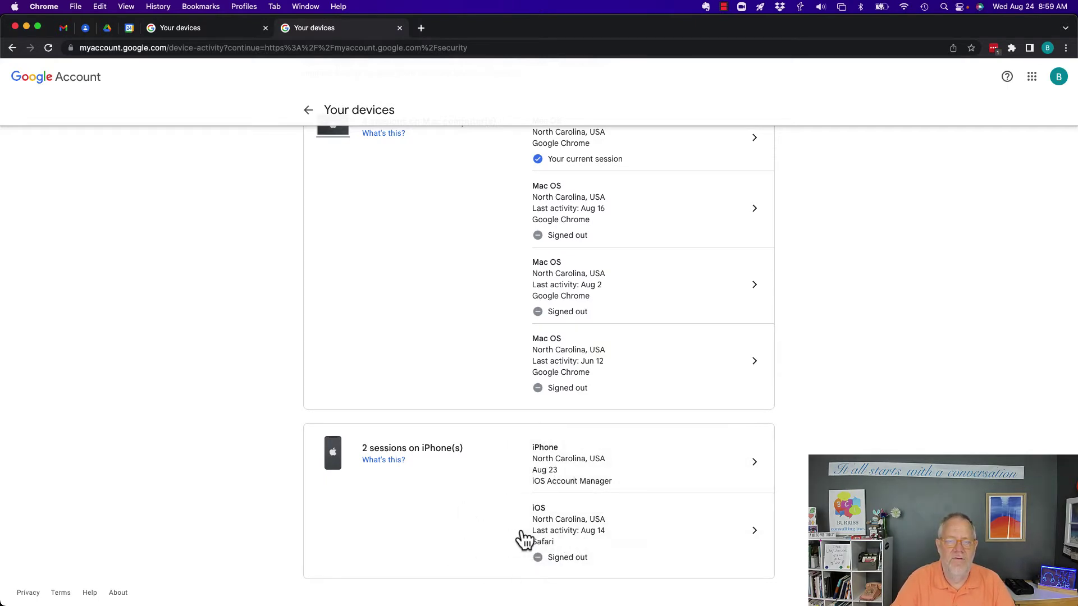
- Open the iPhone 13 Pro Max session's details, then open and close Find device
click(549, 464)
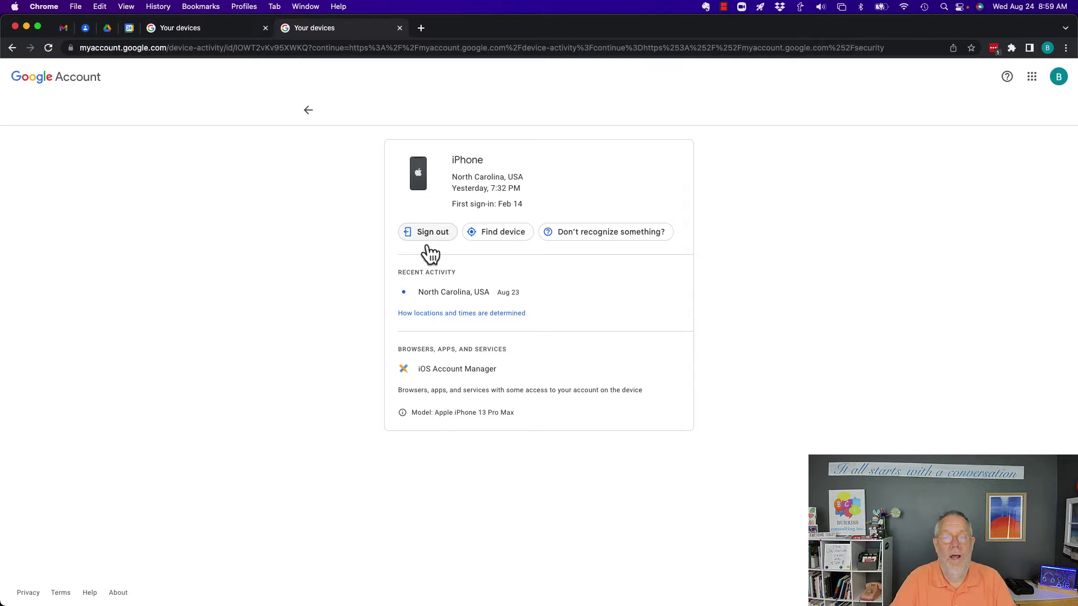
click(490, 239)
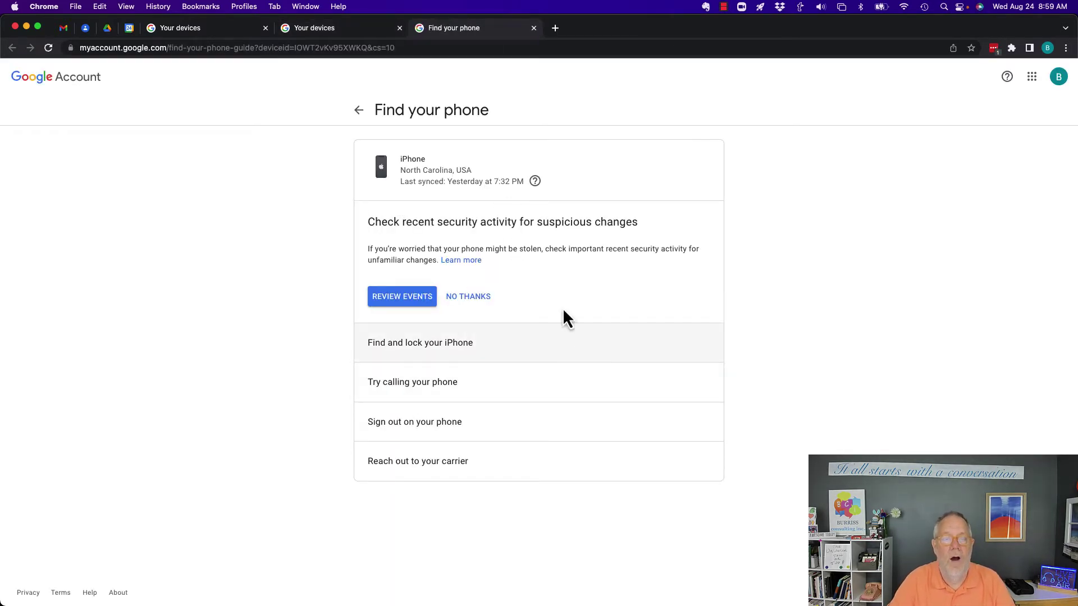
click(533, 28)
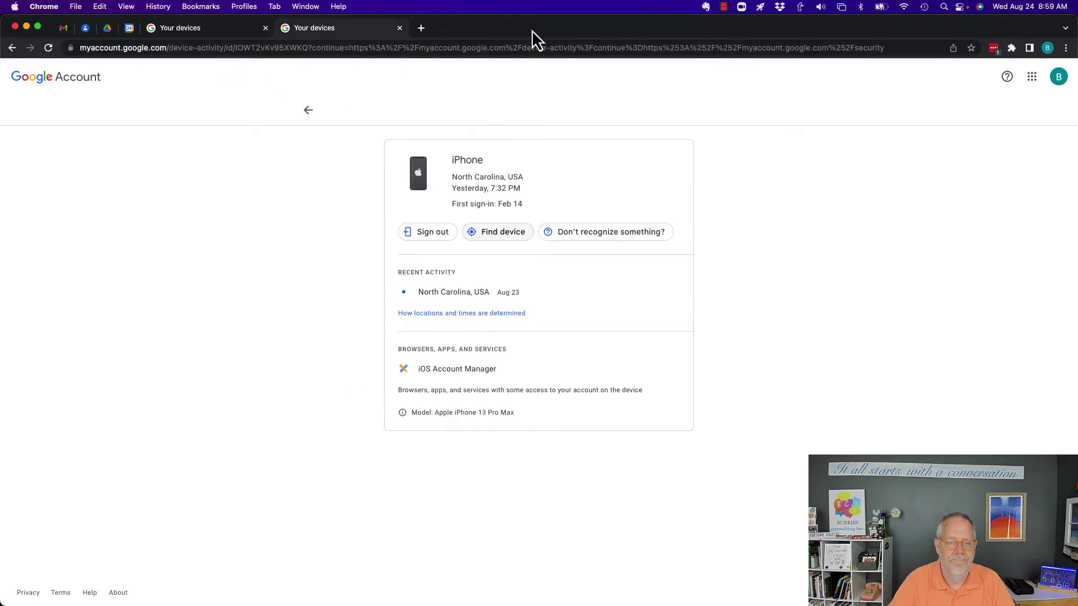
- Dismiss the Don't recognize something? prompt, then sign out the Aug 23 iPhone session and confirm
click(593, 236)
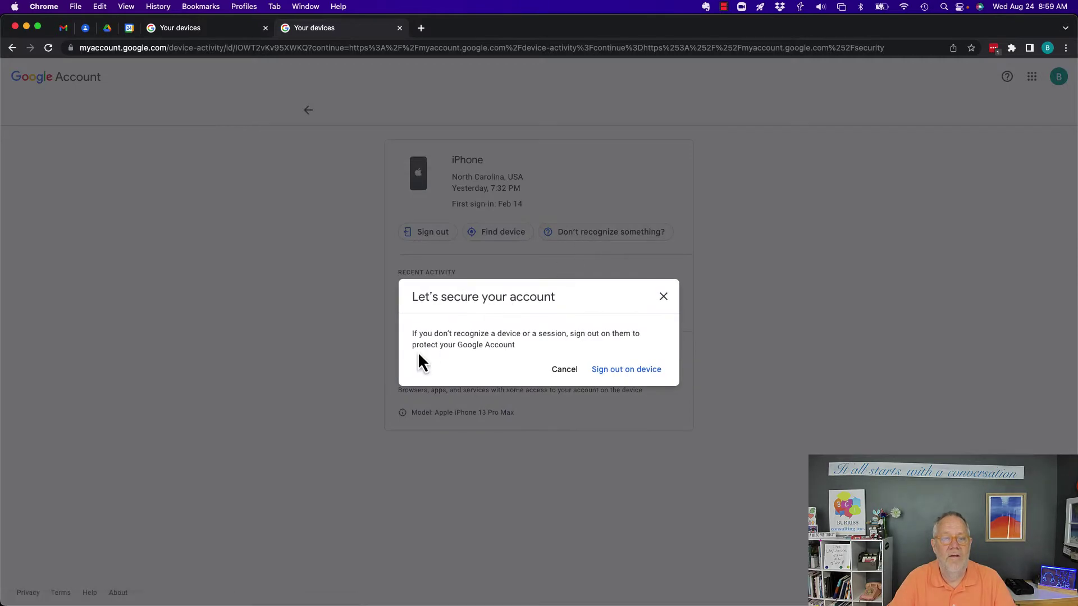
click(663, 297)
click(433, 235)
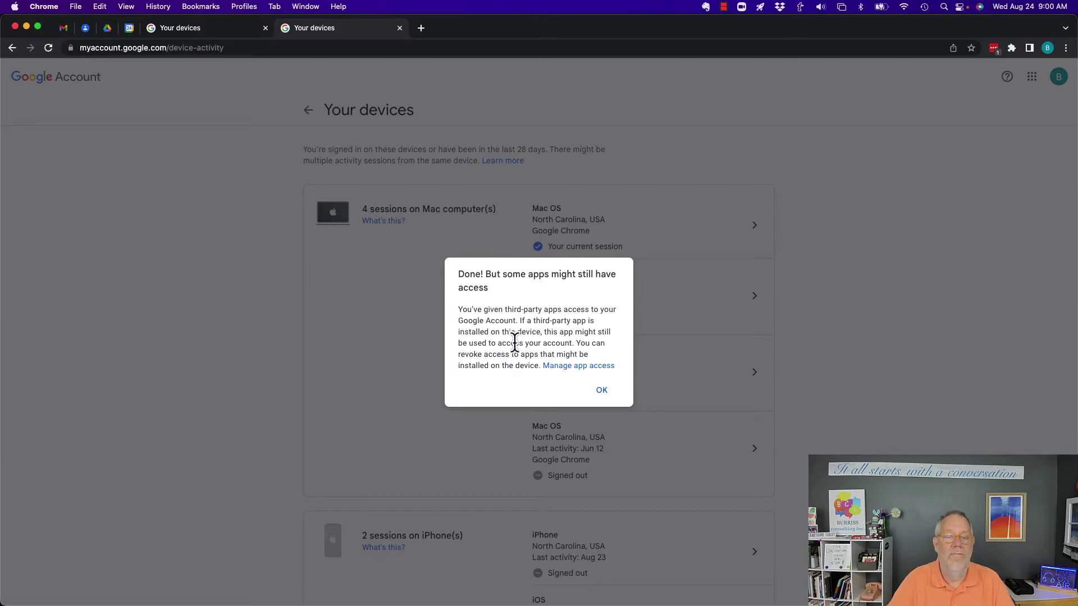
click(594, 397)
- Return from the iPhone session details to the Security page
scroll(545, 466, down, 2)
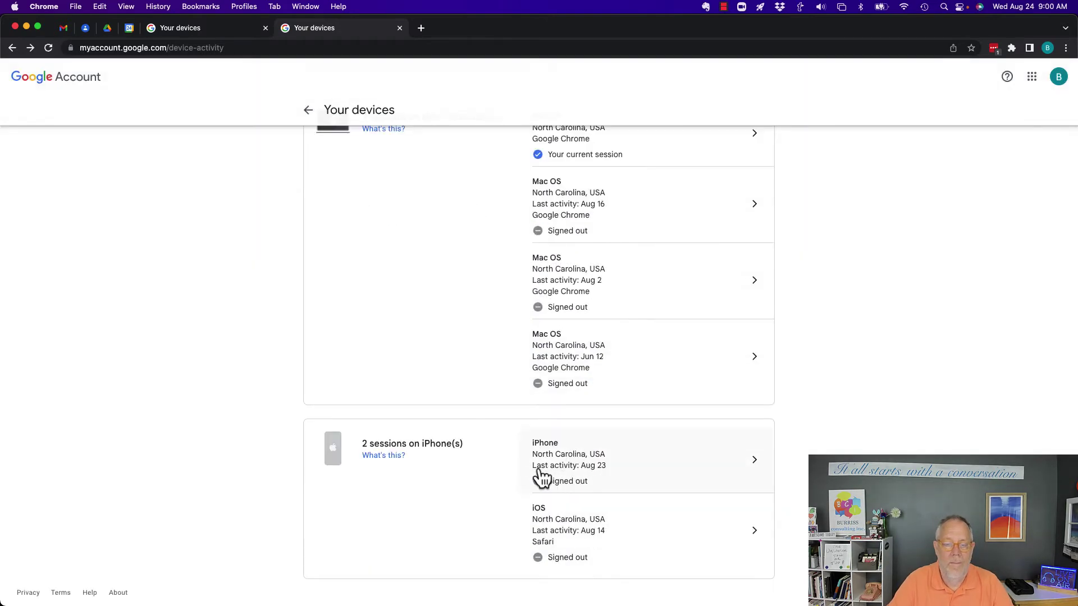
scroll(466, 382, up, 2)
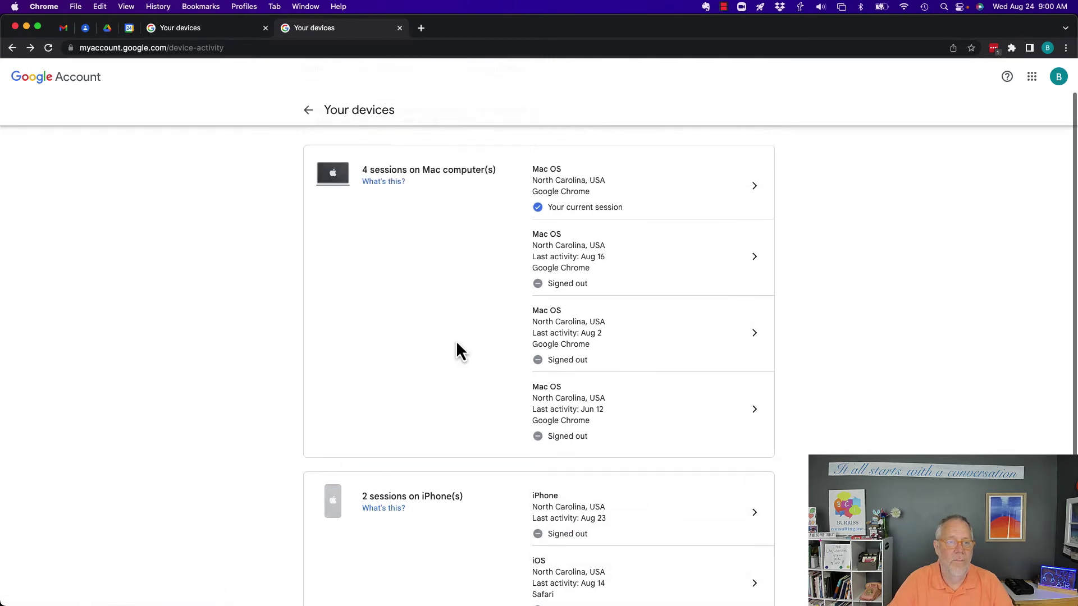
click(308, 110)
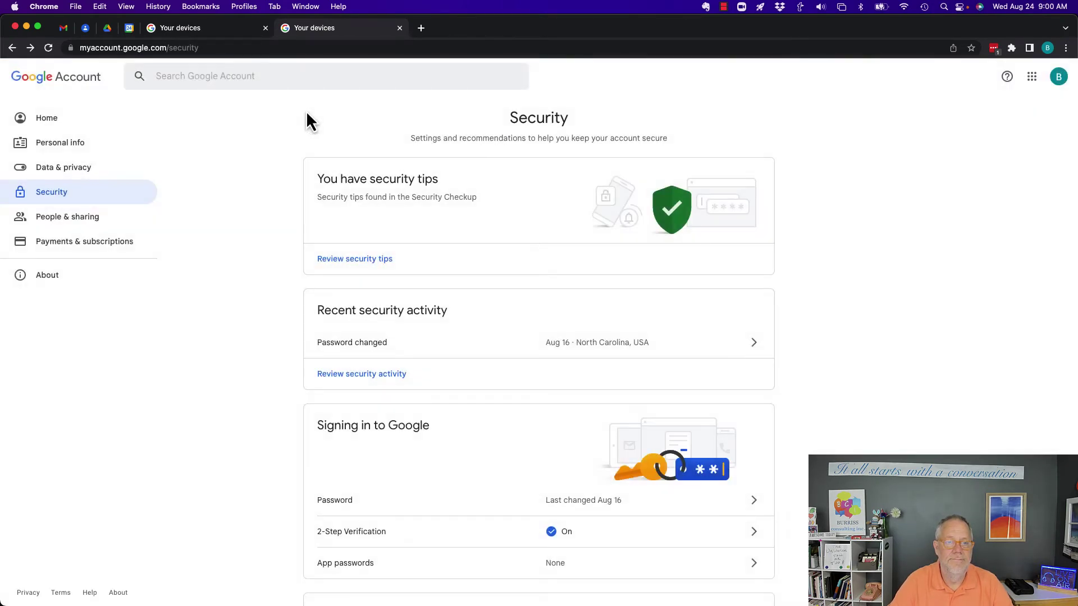
- Recheck Manage all devices, highlight the sentence about signed-in devices, then go back to Security
scroll(453, 370, down, 10)
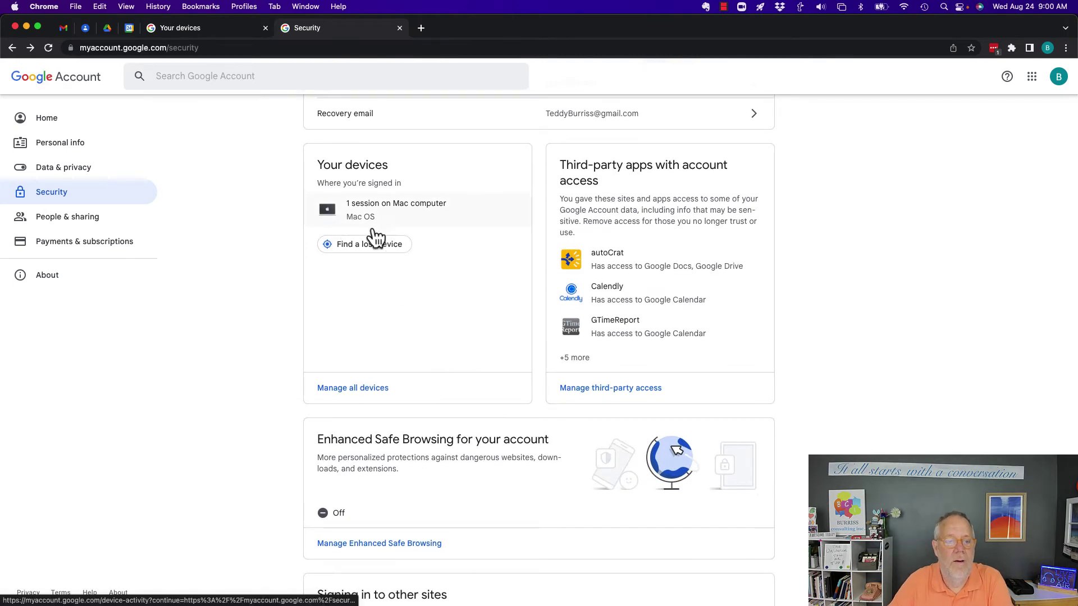
click(372, 389)
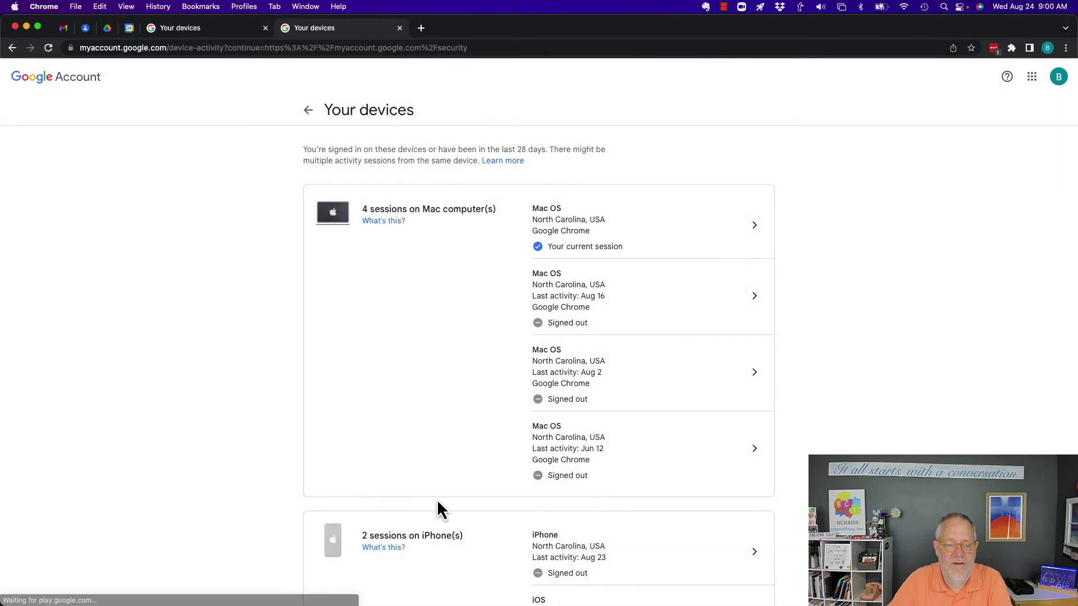
scroll(438, 499, down, 2)
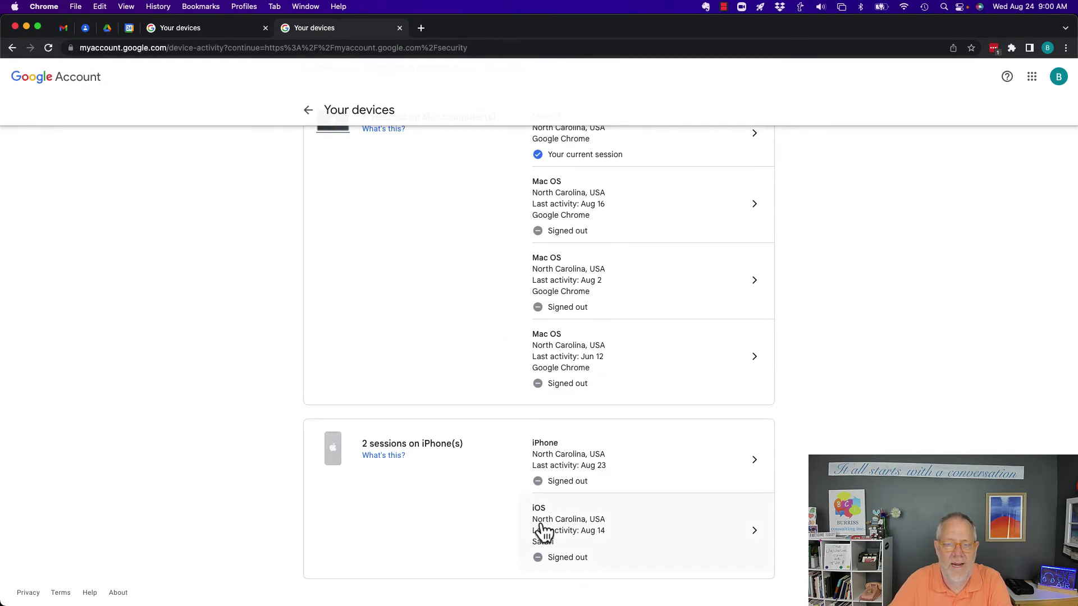
scroll(497, 305, up, 3)
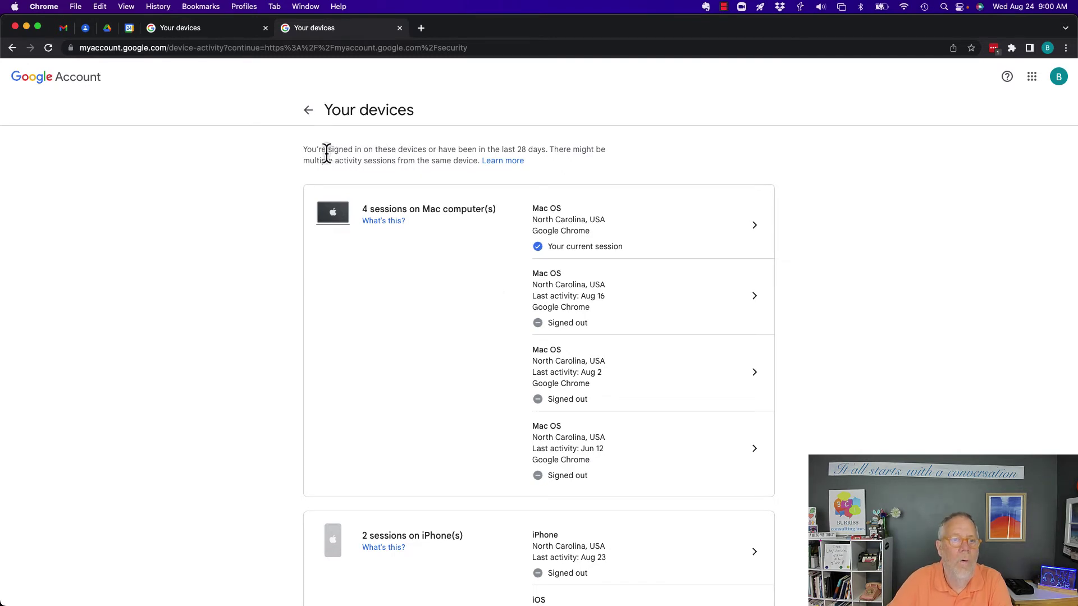
drag(327, 152, 550, 148)
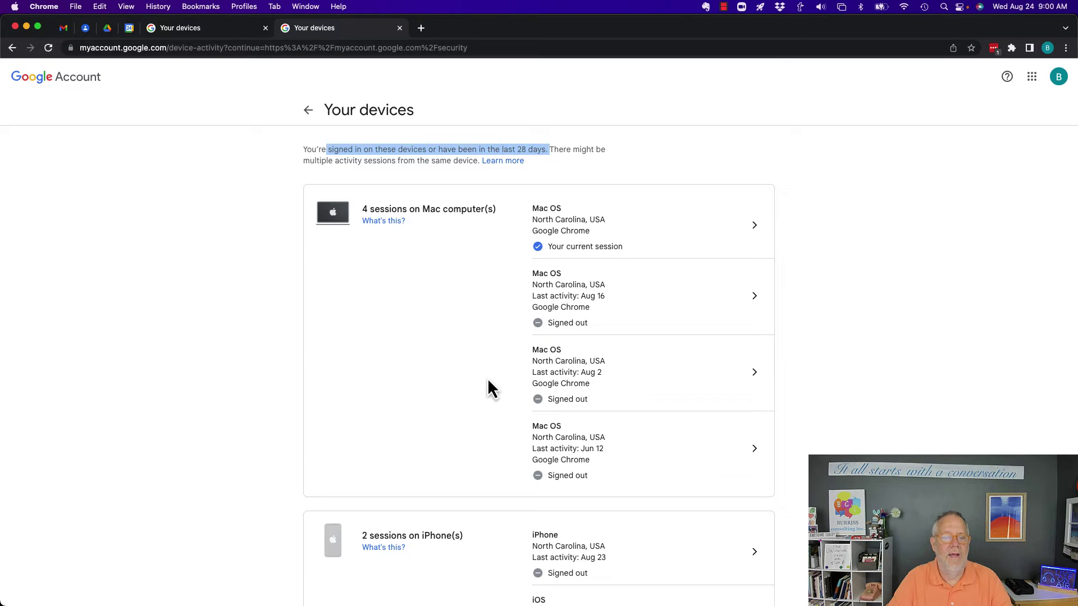
click(307, 115)
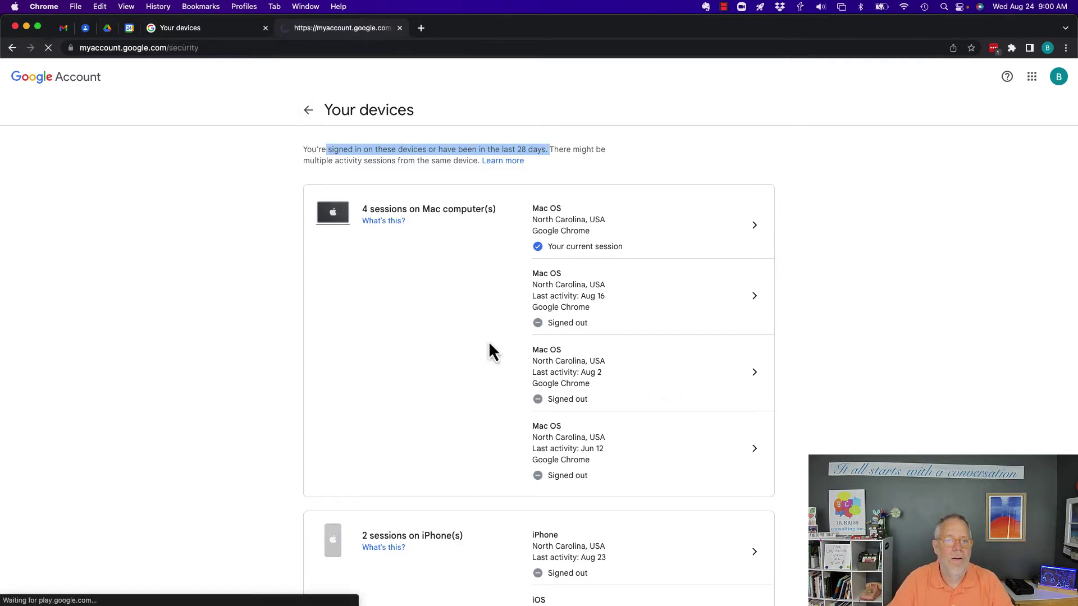
scroll(489, 362, down, 5)
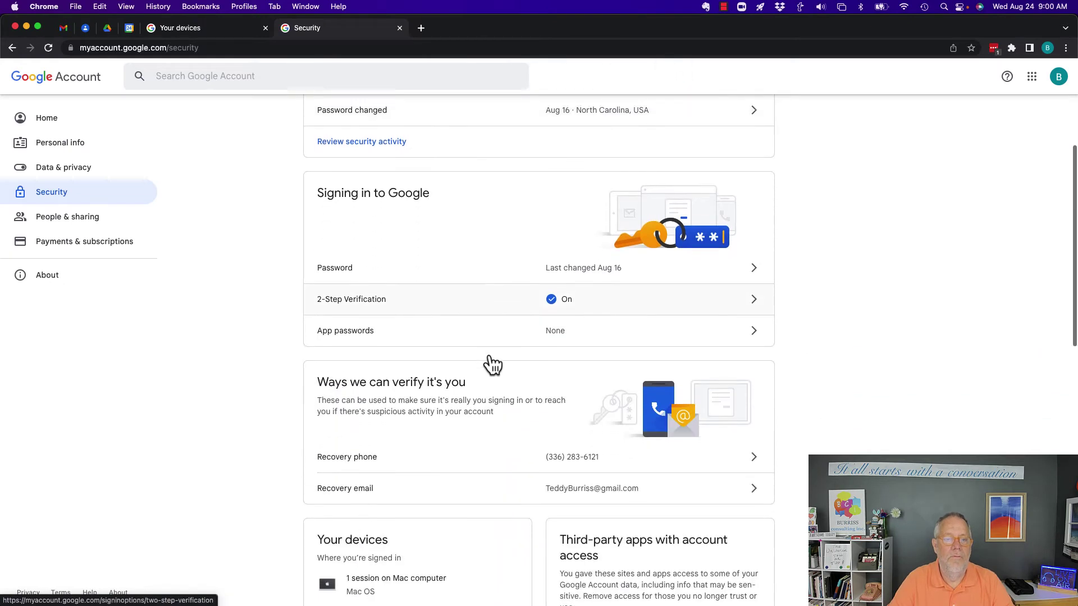
- Scroll down the Security page, which now lists only the Mac session
scroll(490, 359, down, 5)
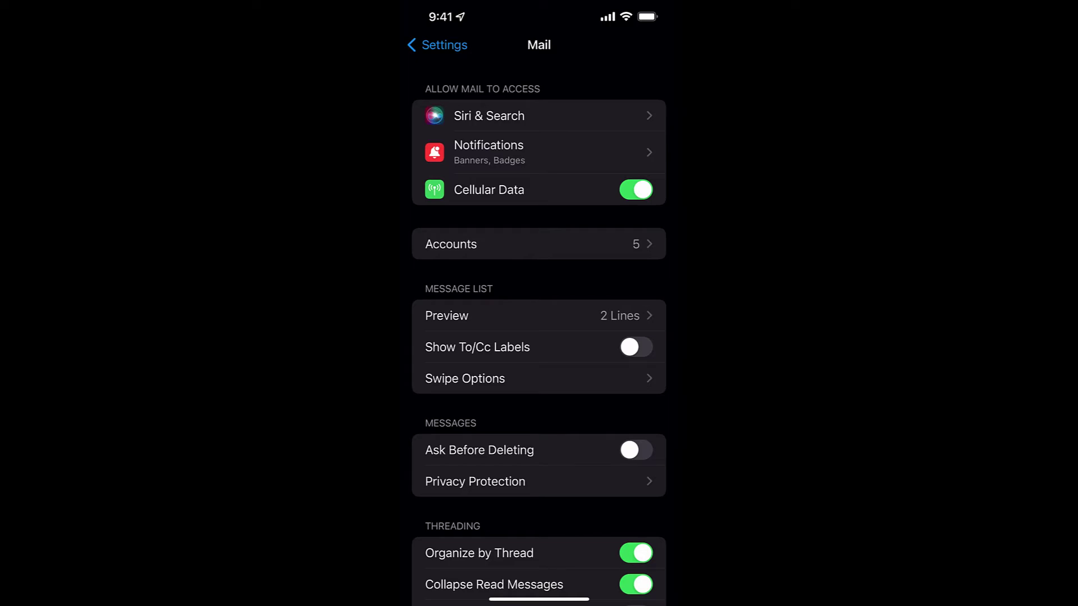
- Go back to the main Settings list and open Mail > Accounts to list the five mail accounts
click(436, 45)
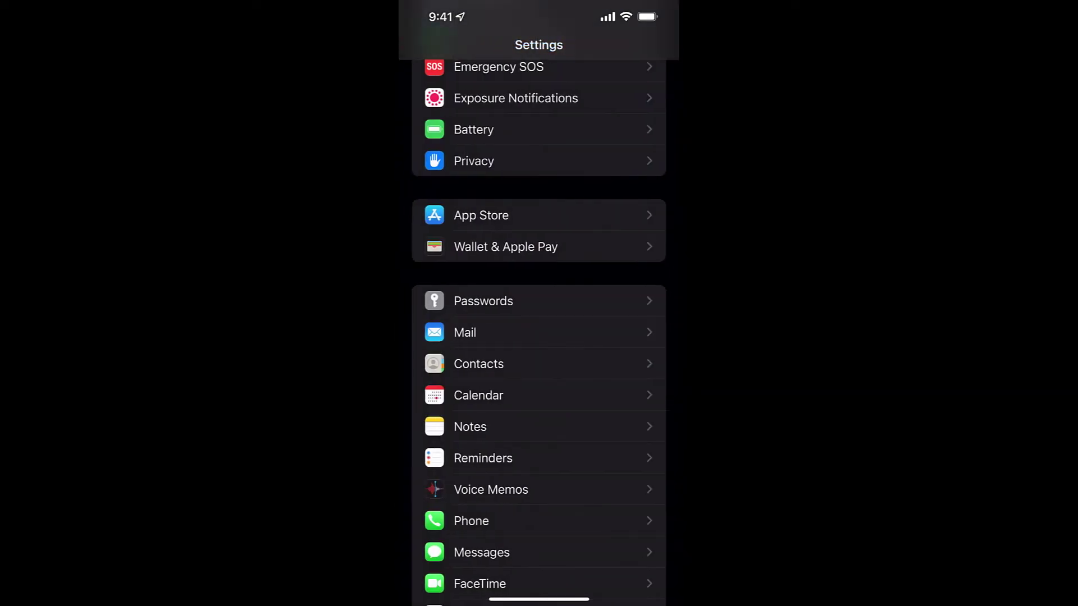
scroll(539, 336, up, 10)
scroll(539, 336, down, 8)
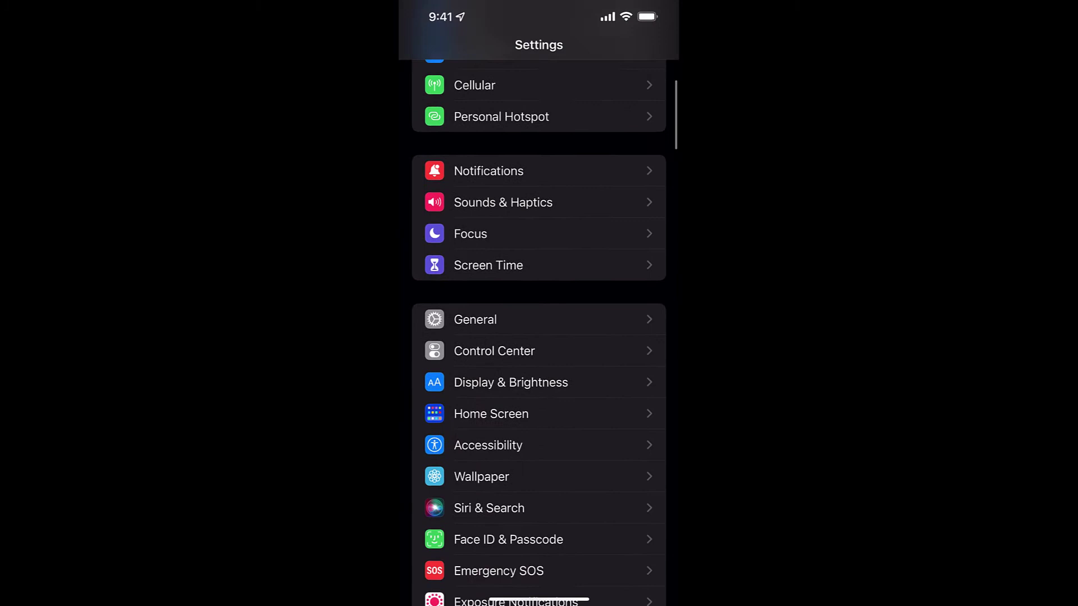
scroll(538, 336, down, 5)
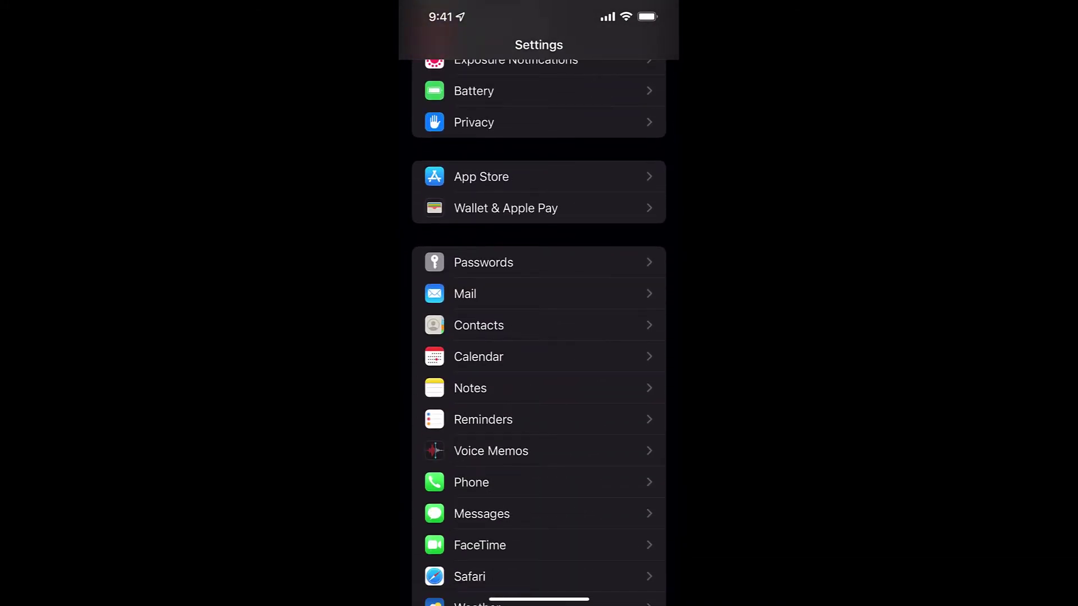
click(464, 294)
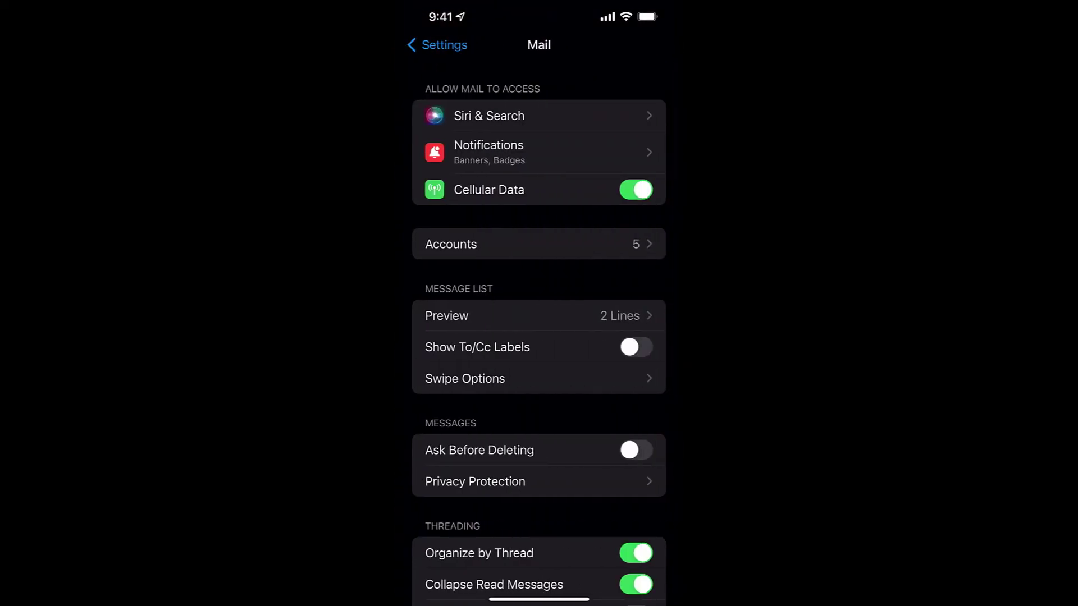
click(451, 244)
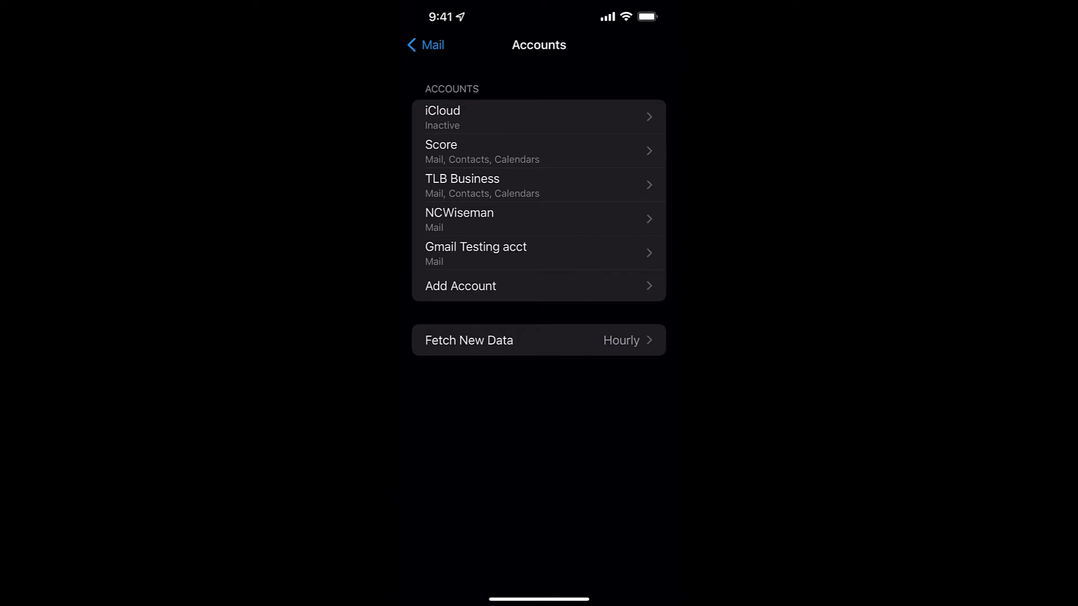
- Select the Gmail Testing acct to start signing it back in with Google
click(476, 252)
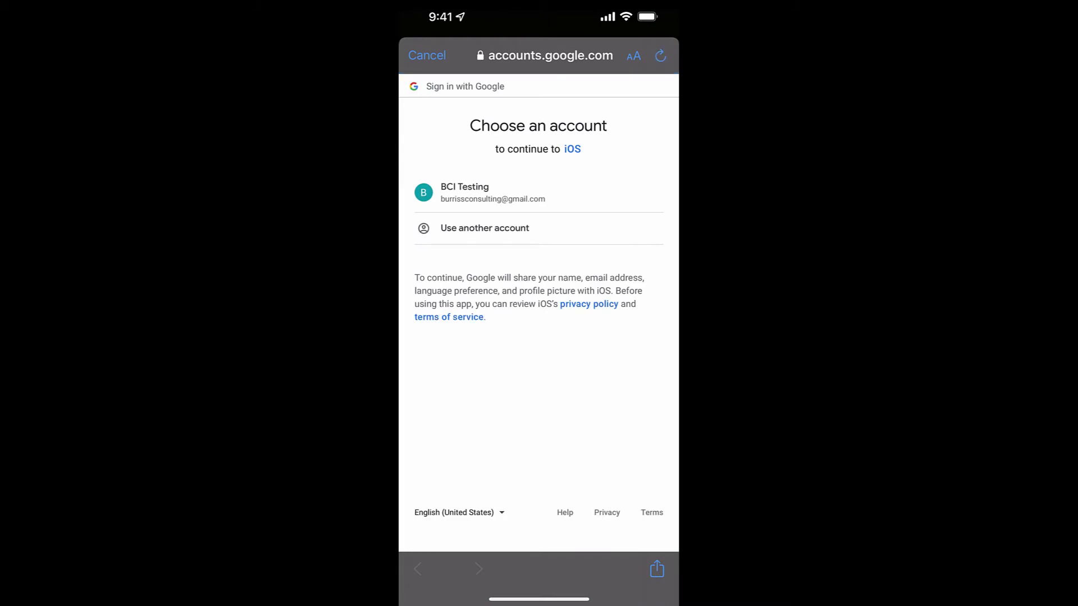
- Choose the testing account, autofill its saved password and submit it to reach 2-Step Verification
click(483, 192)
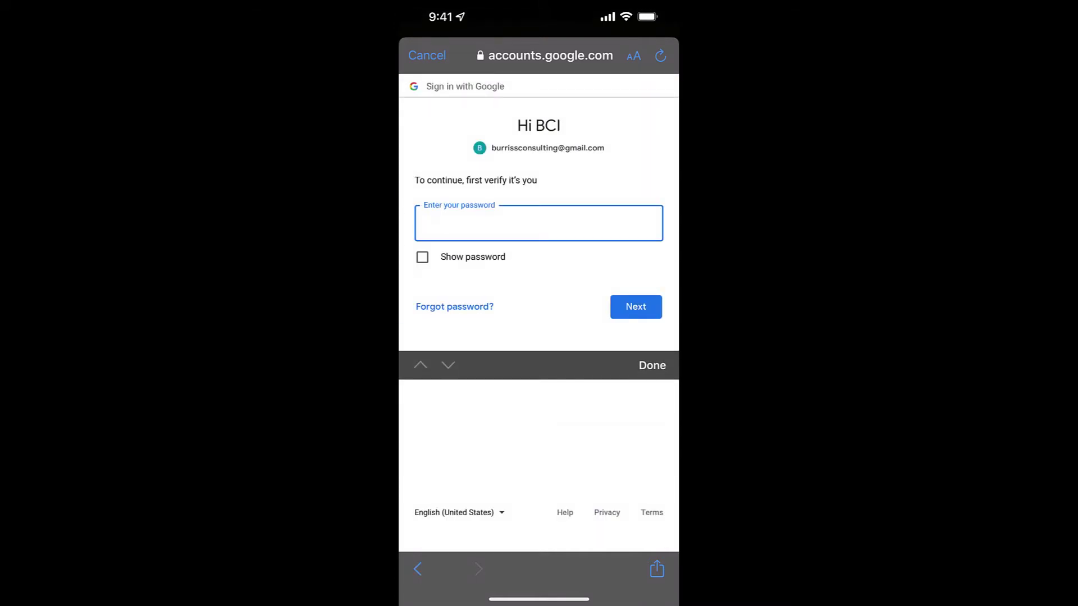
click(539, 118)
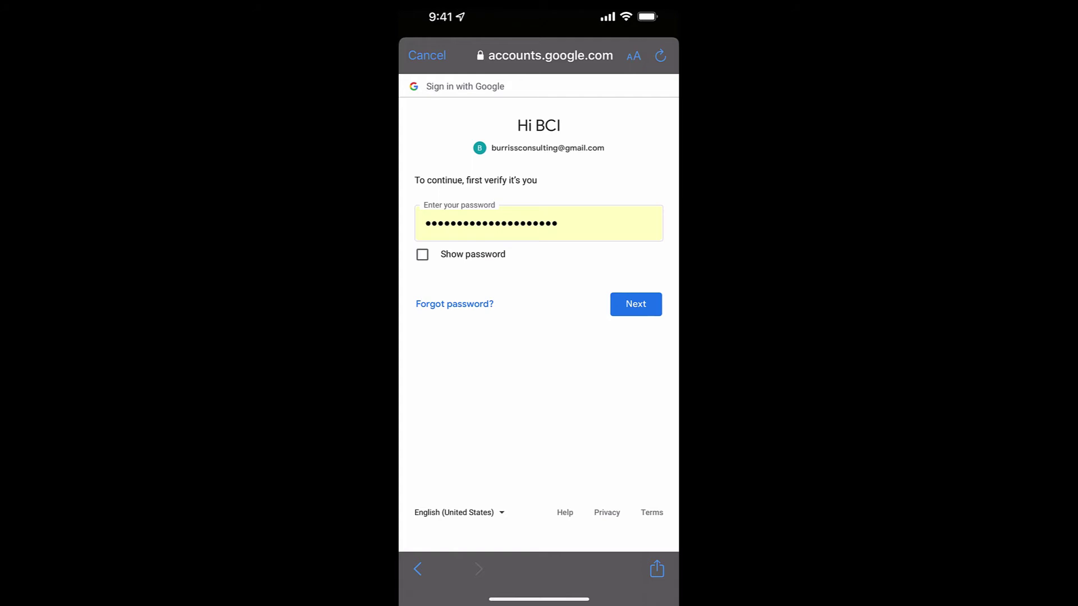
click(422, 254)
click(636, 304)
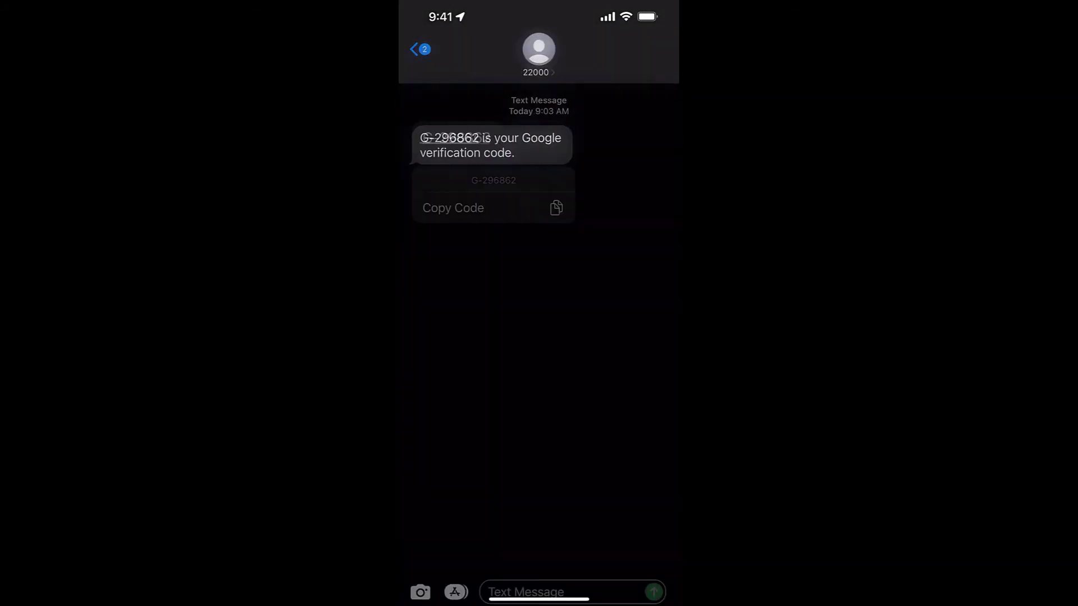
- Close the Copy Code menu in Messages and switch back to the Google verification page
click(452, 208)
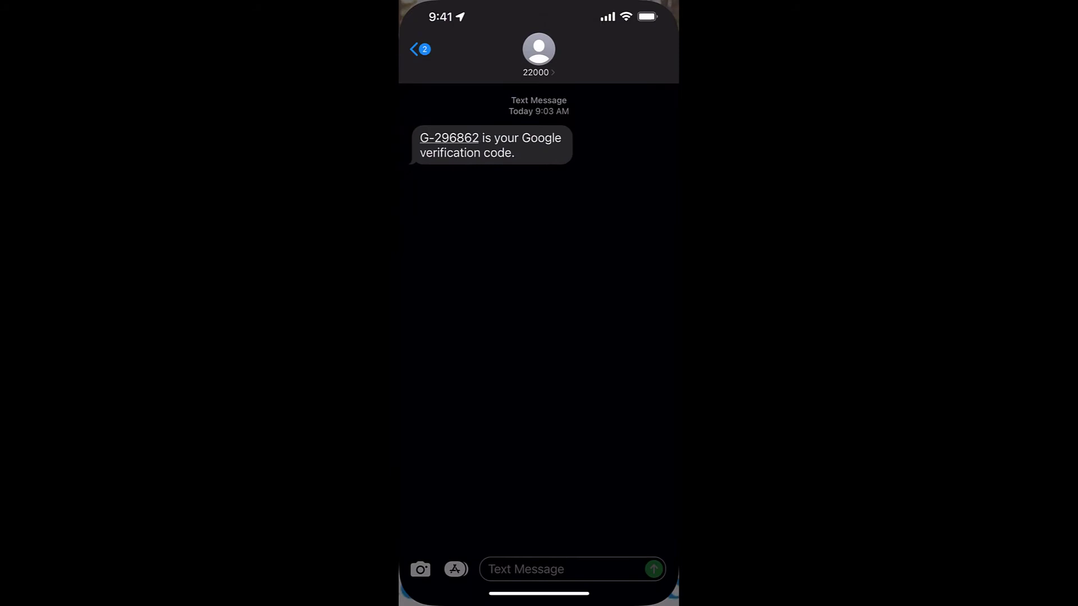
drag(539, 598, 538, 393)
click(519, 292)
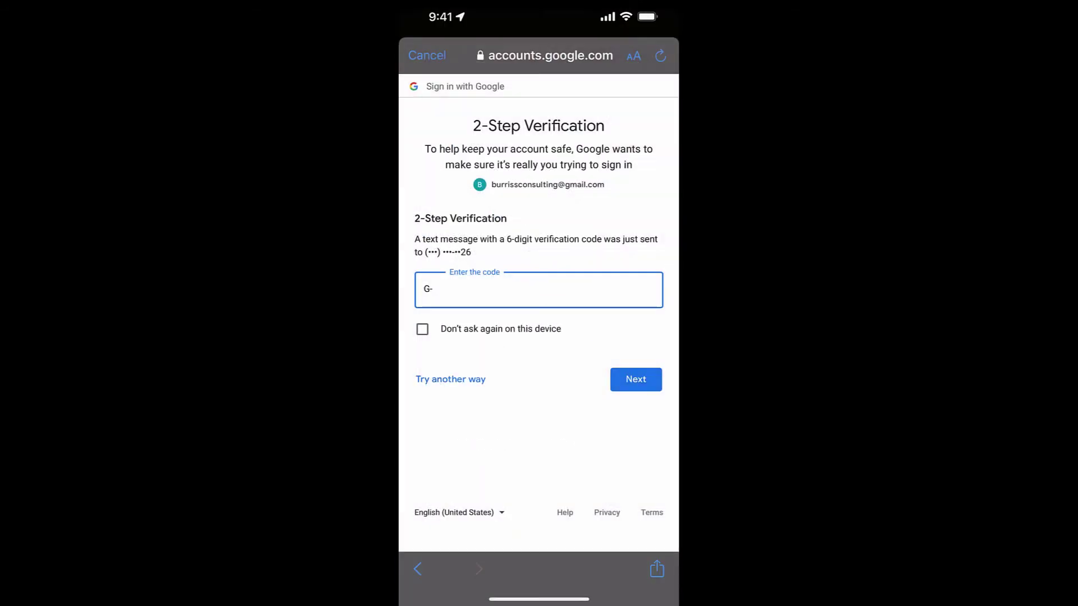
- Paste the copied verification code, submit it, and allow iOS access to the Google account
click(452, 289)
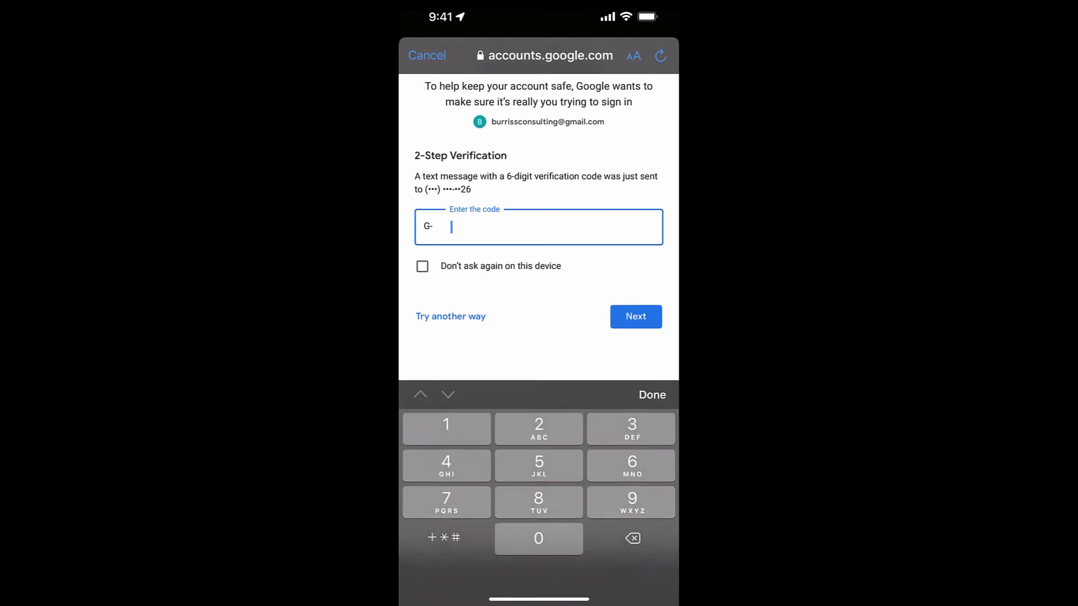
click(452, 227)
click(436, 197)
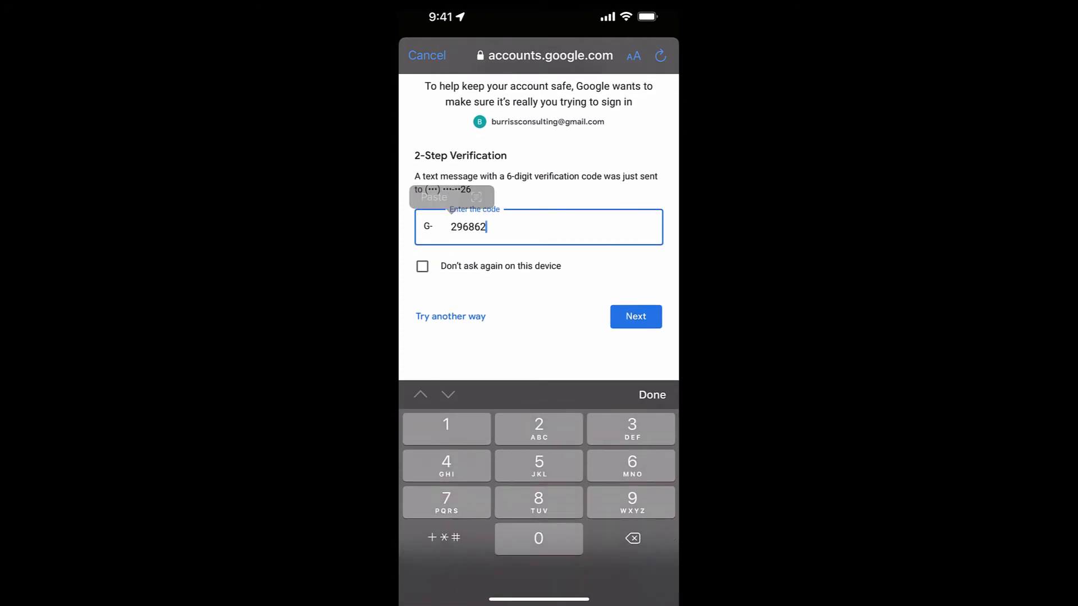
click(636, 316)
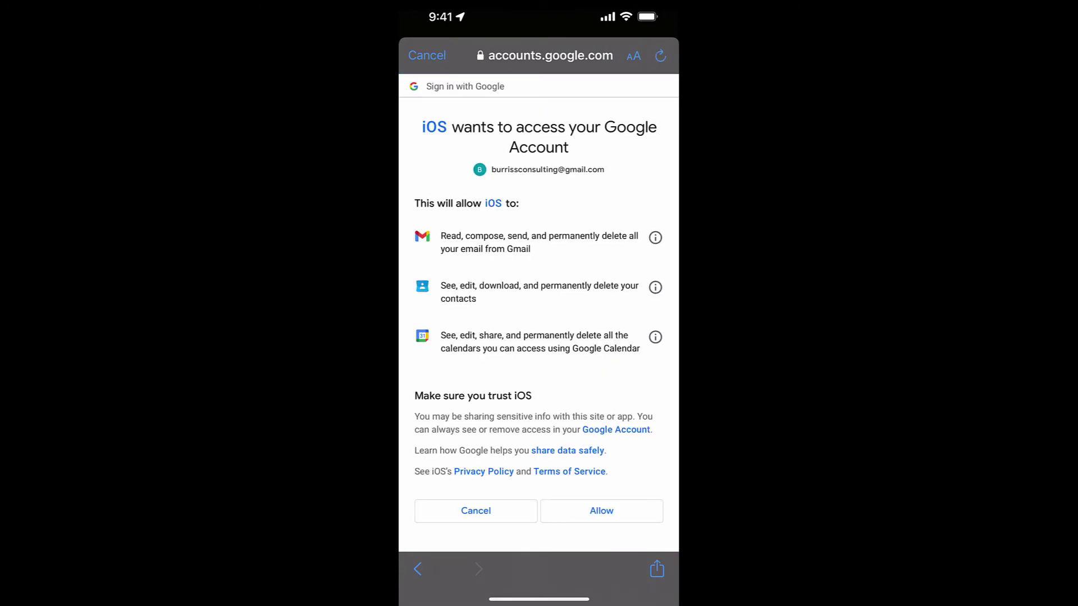
click(601, 510)
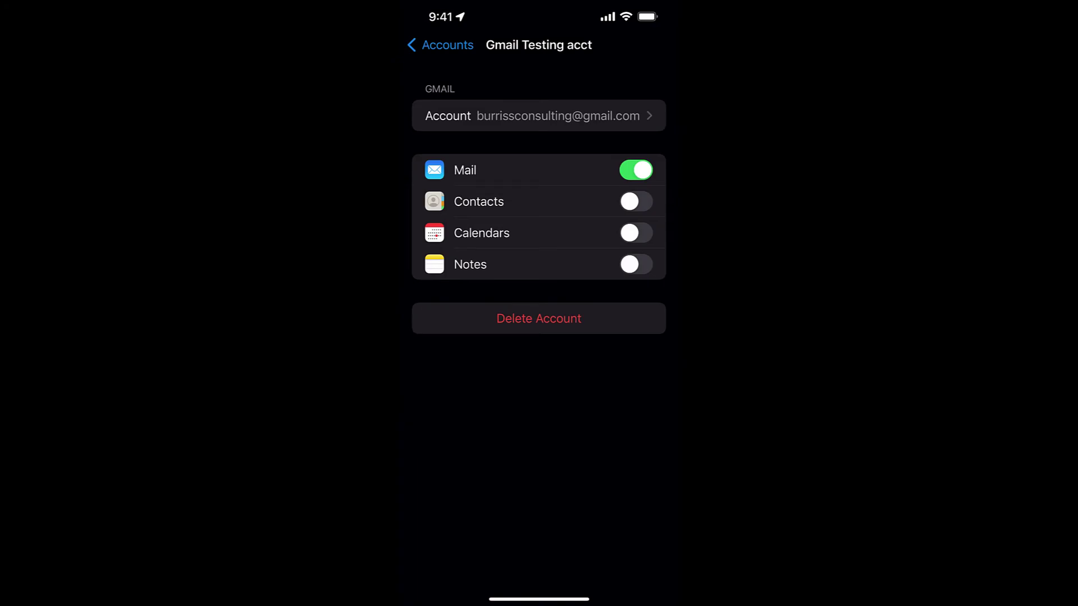
- Leave Settings for the home screen and open the Gmail Testing acct inbox in Mail
click(441, 45)
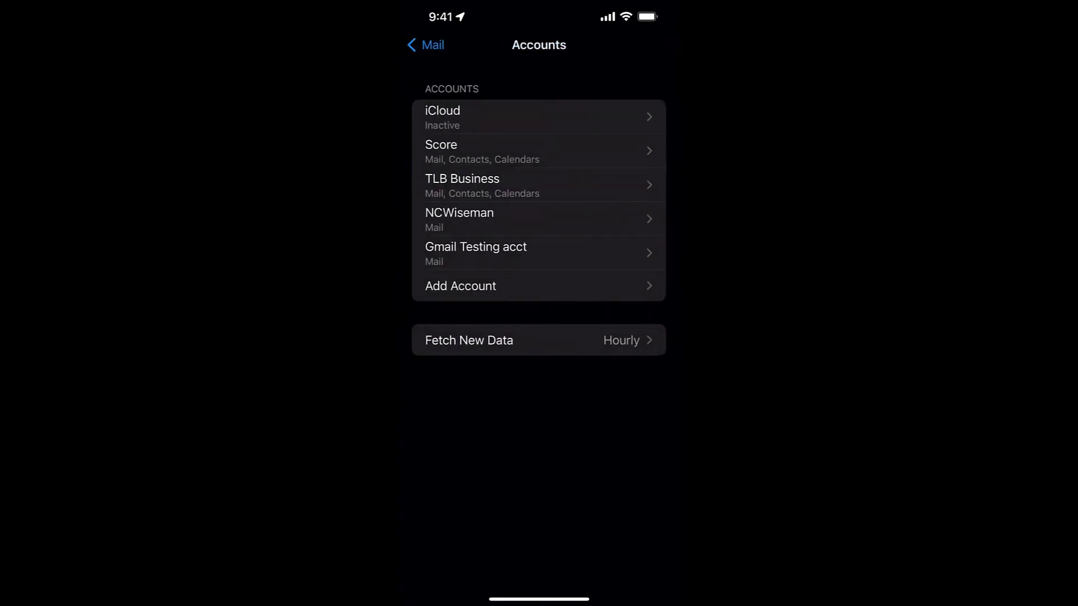
click(422, 45)
drag(539, 598, 539, 337)
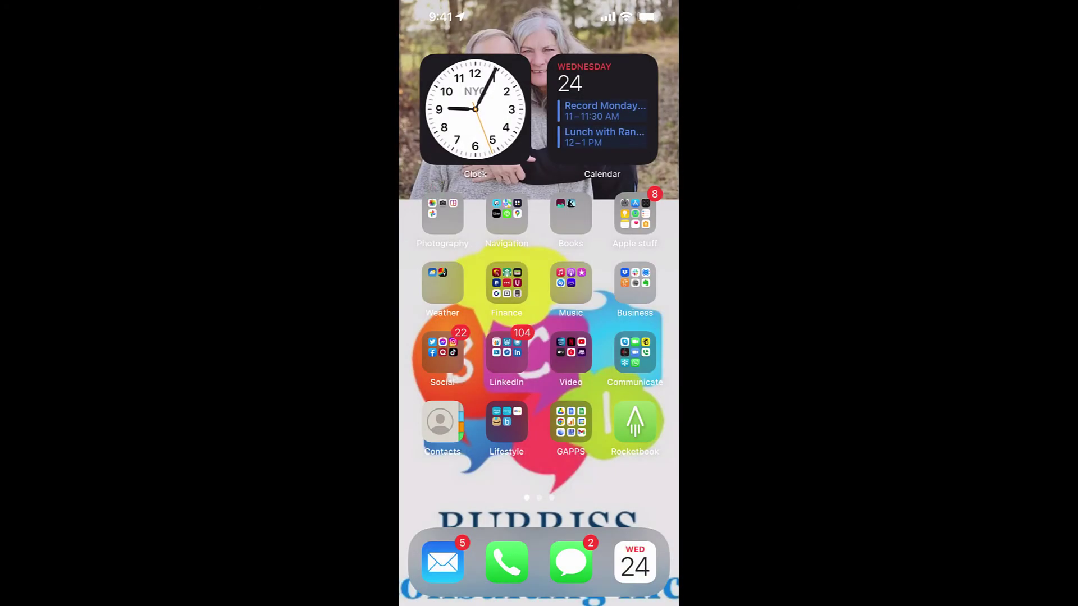
click(440, 558)
click(451, 45)
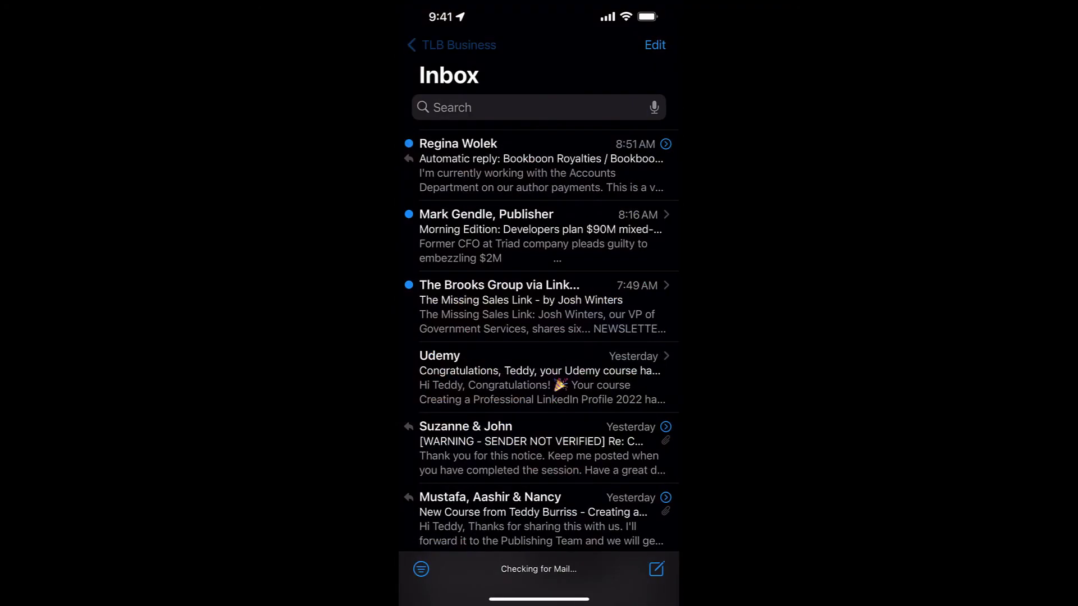
click(466, 236)
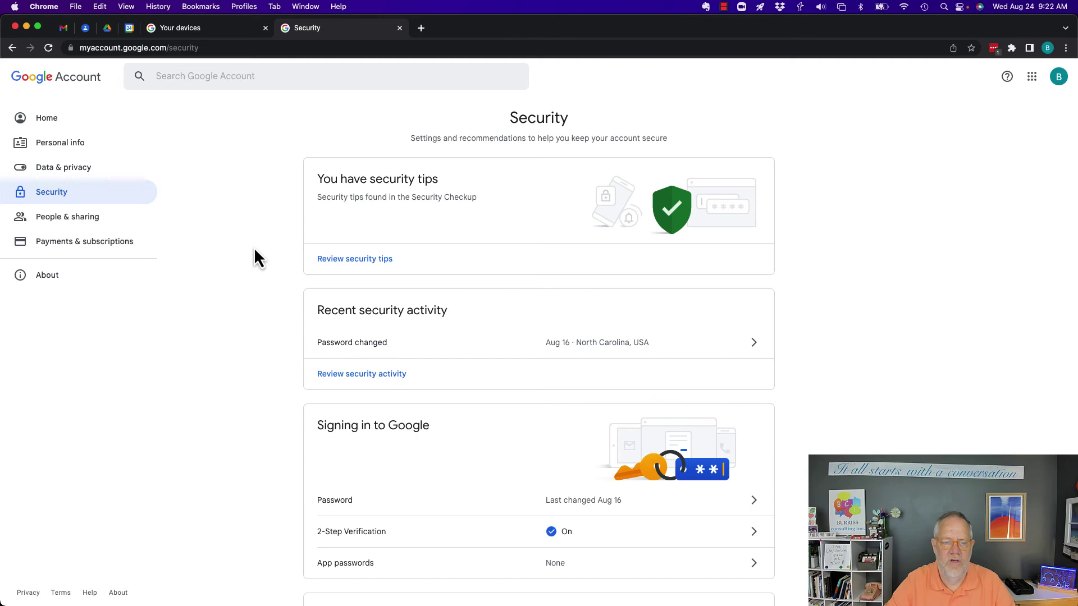
scroll(255, 250, down, 10)
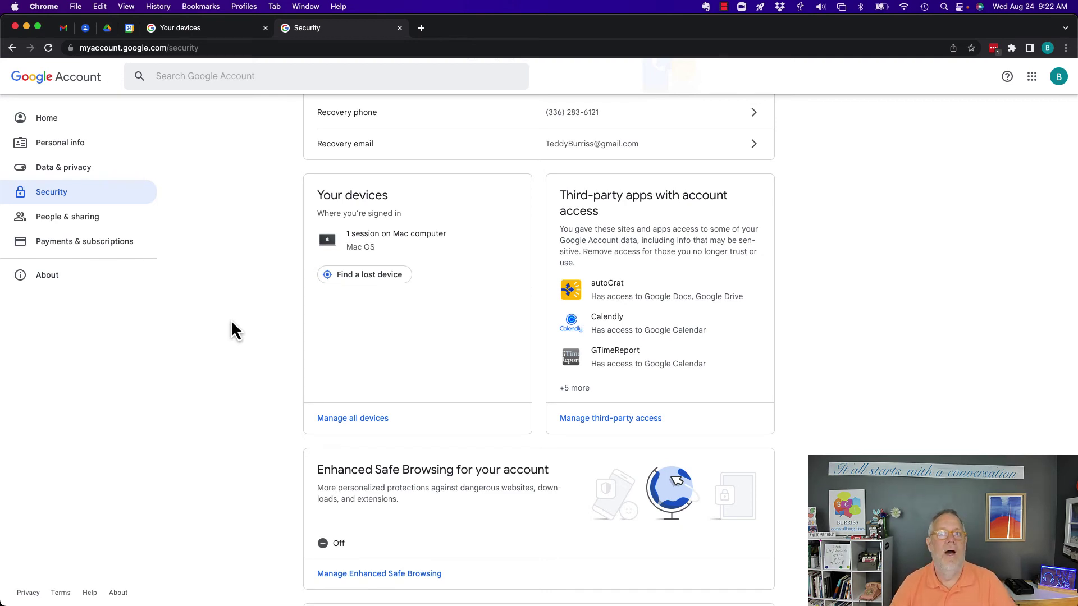
scroll(231, 319, up, 3)
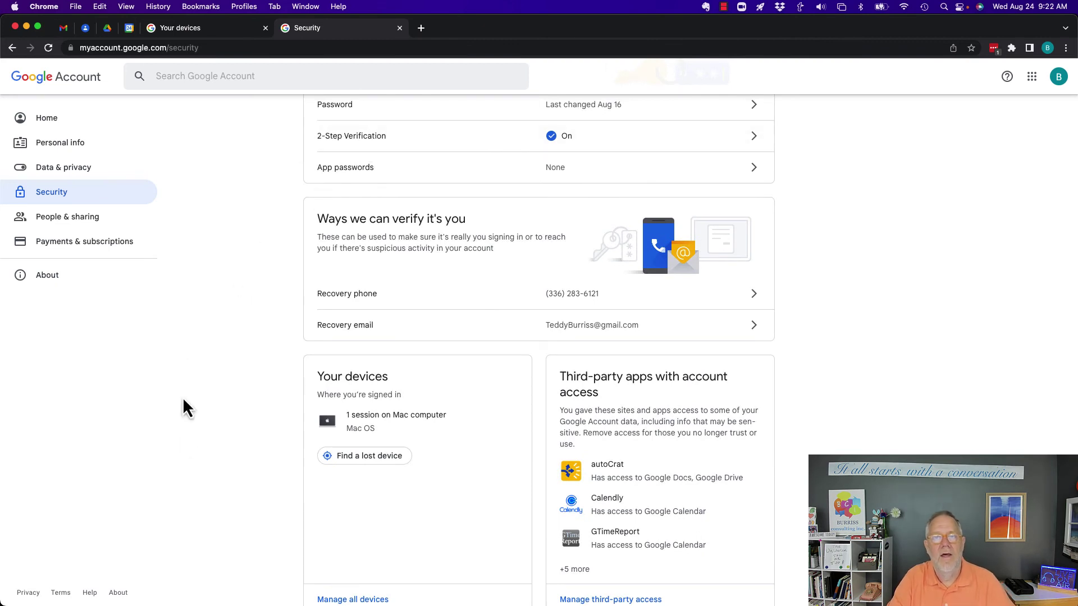
scroll(215, 485, down, 2)
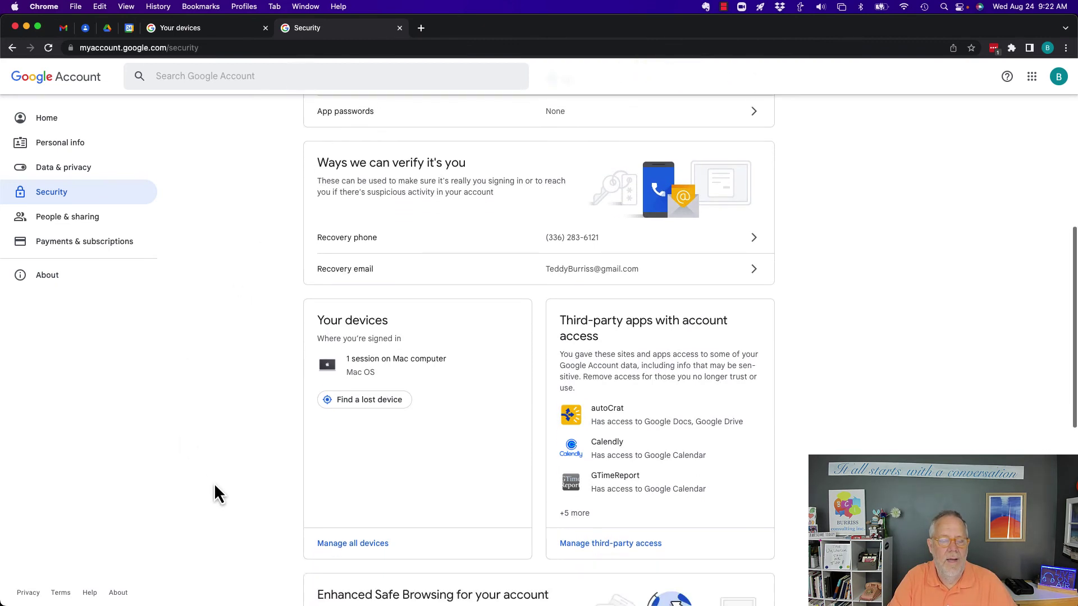
scroll(215, 485, up, 2)
scroll(213, 483, up, 2)
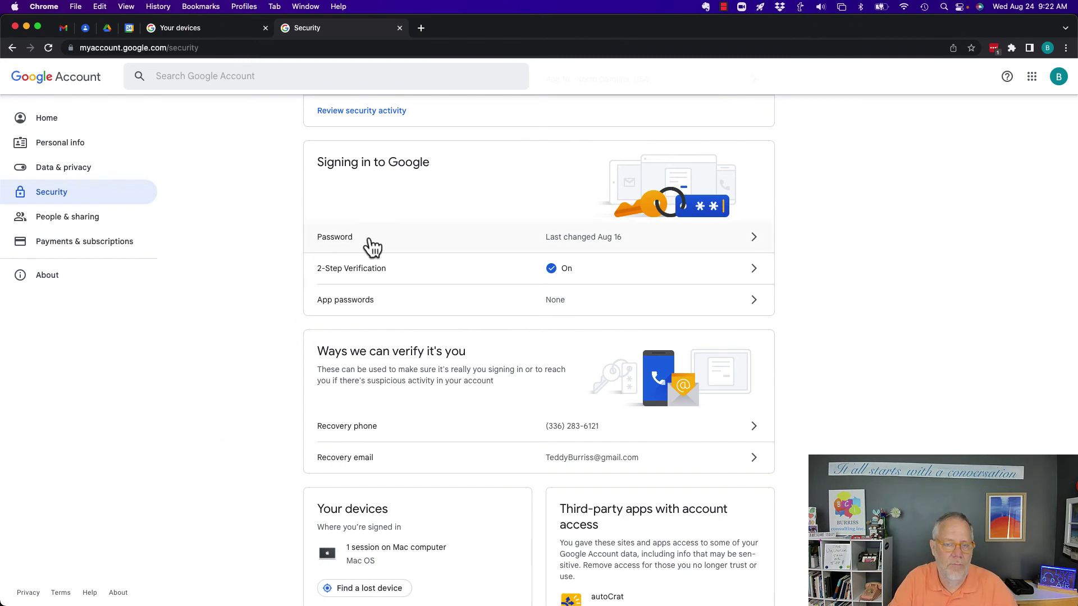
scroll(180, 505, down, 5)
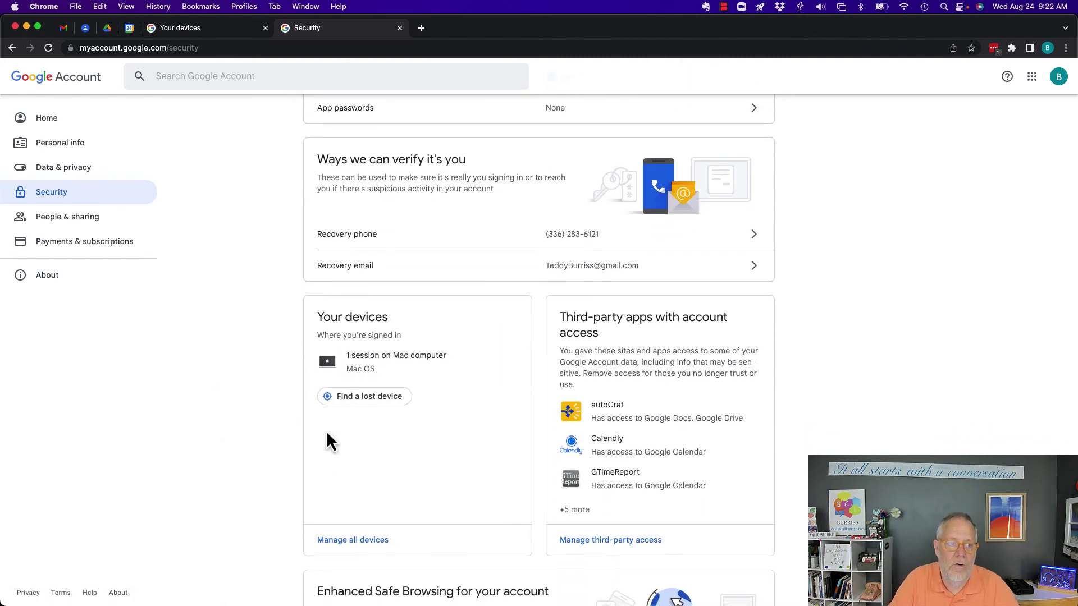